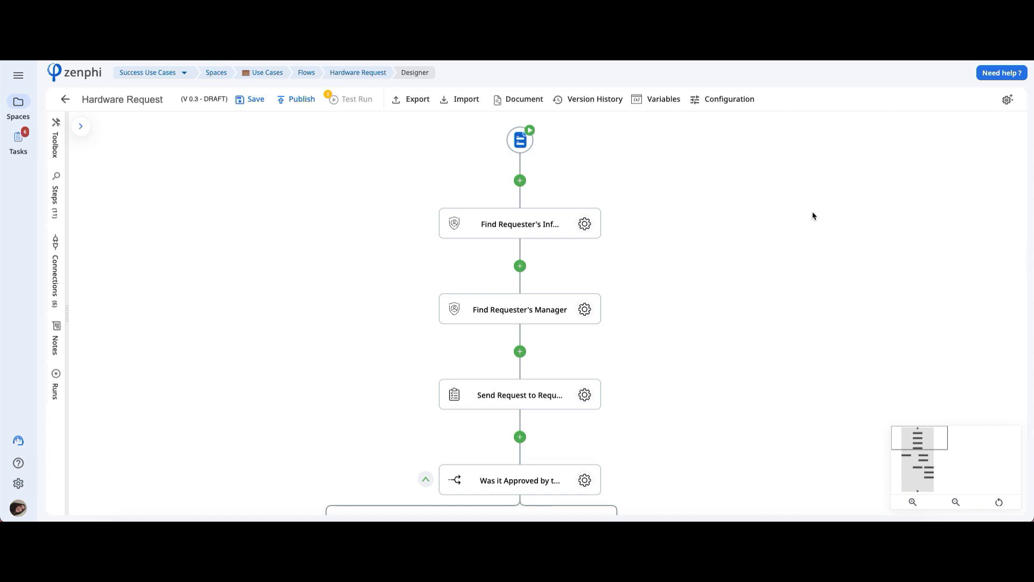
Step: Review the Department, Type of Request and Hardware Category fields in the Form Trigger's form, then save and close it
click(521, 141)
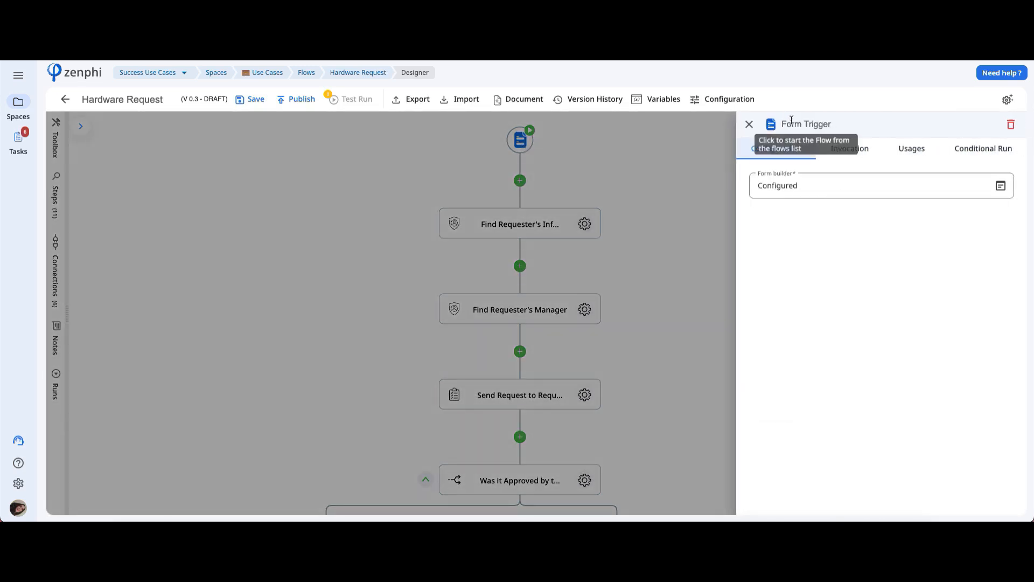
click(1000, 186)
drag(1032, 176, 1032, 200)
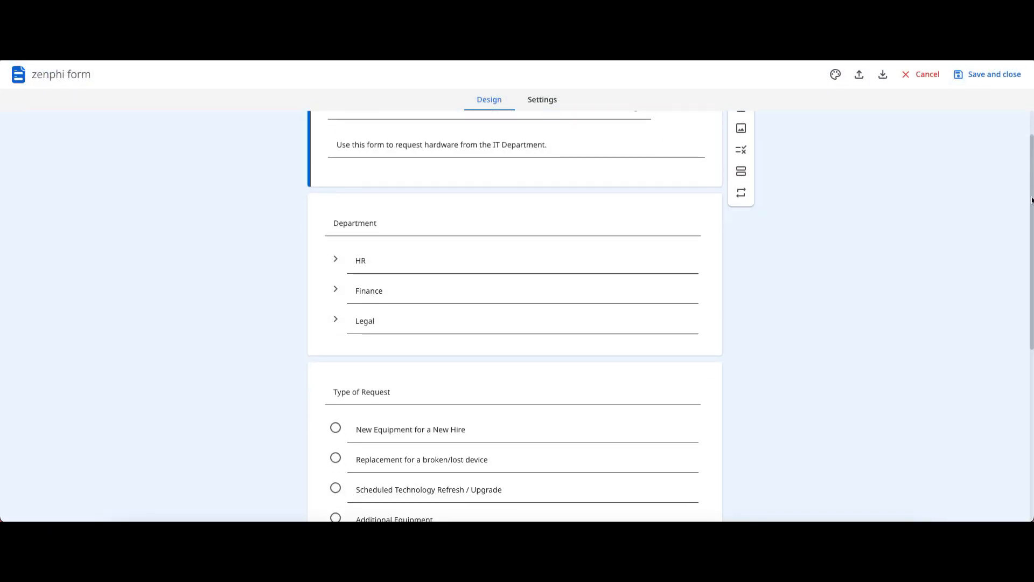
drag(1032, 200, 1031, 279)
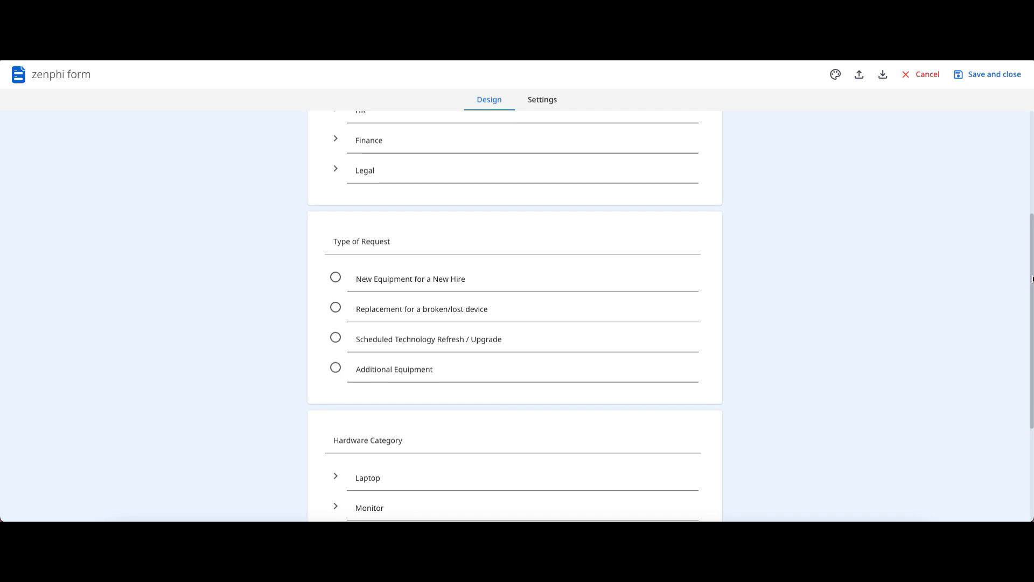
click(988, 69)
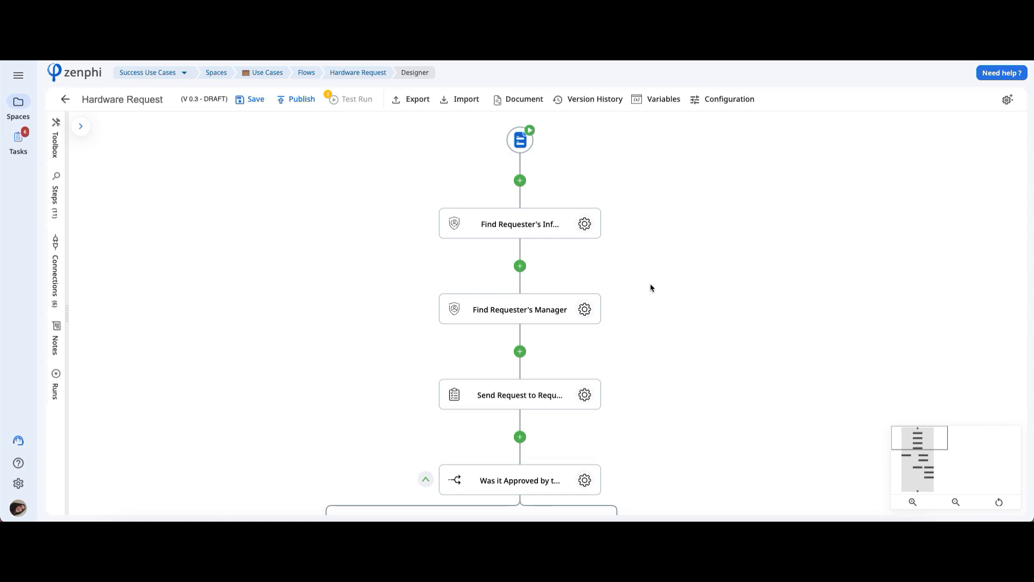
Step: Inspect the Find Requester's Information settings and the Find Requester's Manager settings and outputs, including the Name sub-fields
click(585, 224)
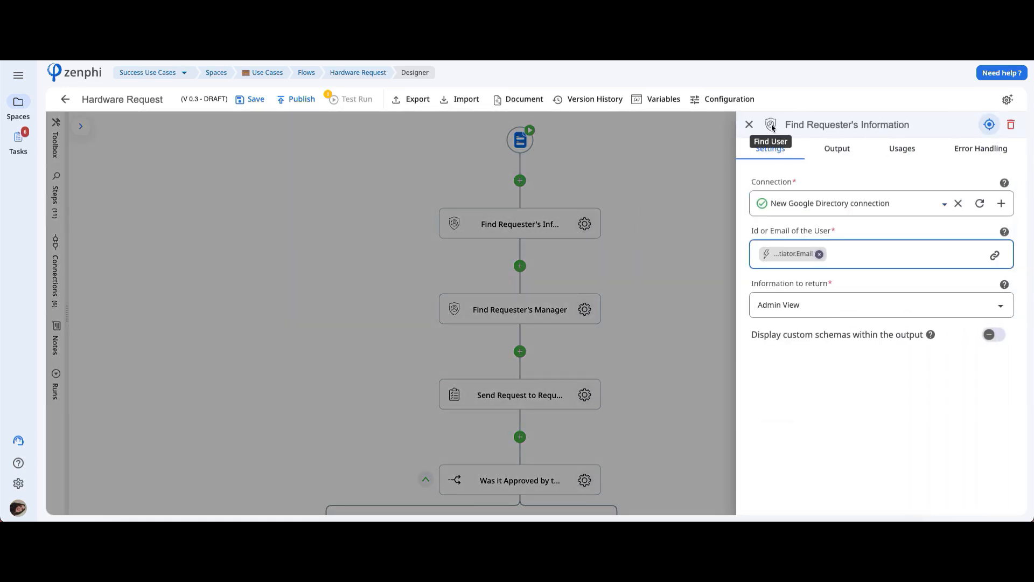
click(614, 330)
click(585, 309)
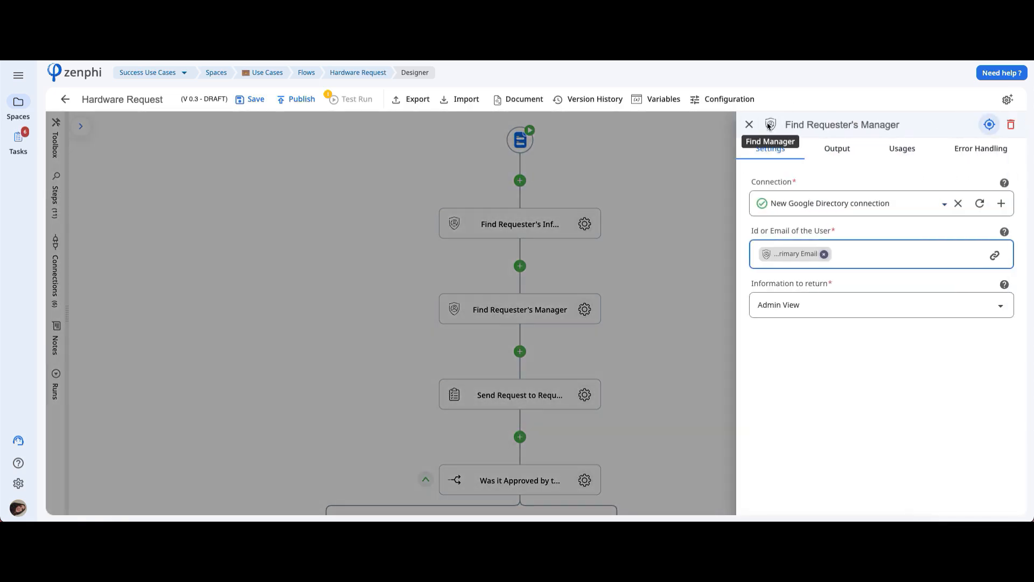
click(837, 148)
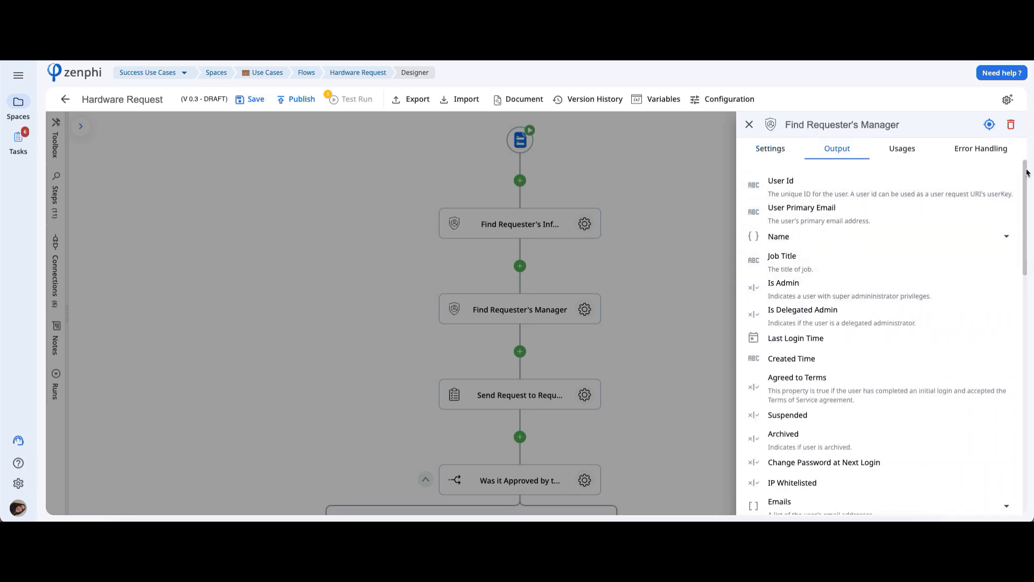
scroll(1027, 172, down, 1)
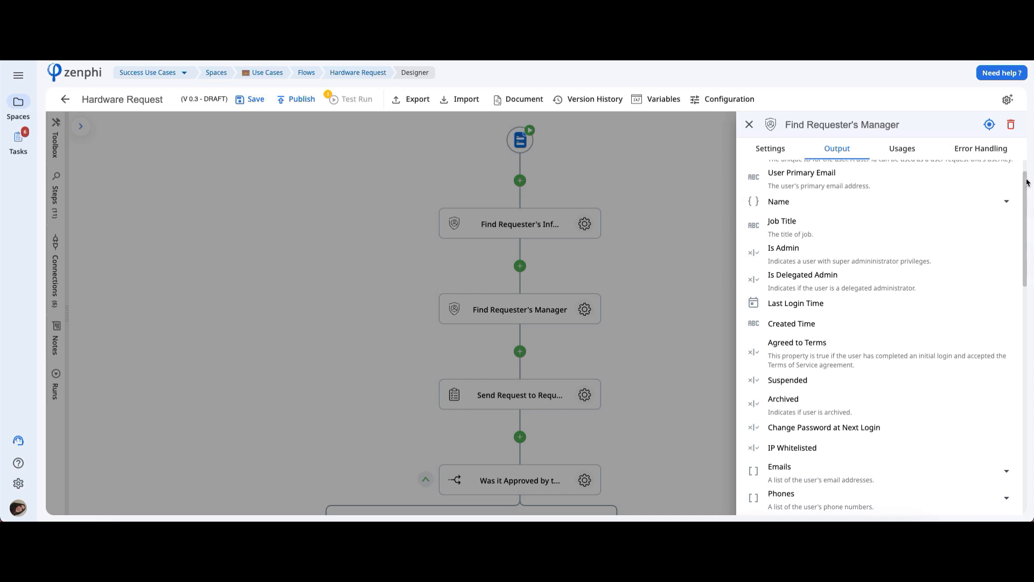
click(1008, 209)
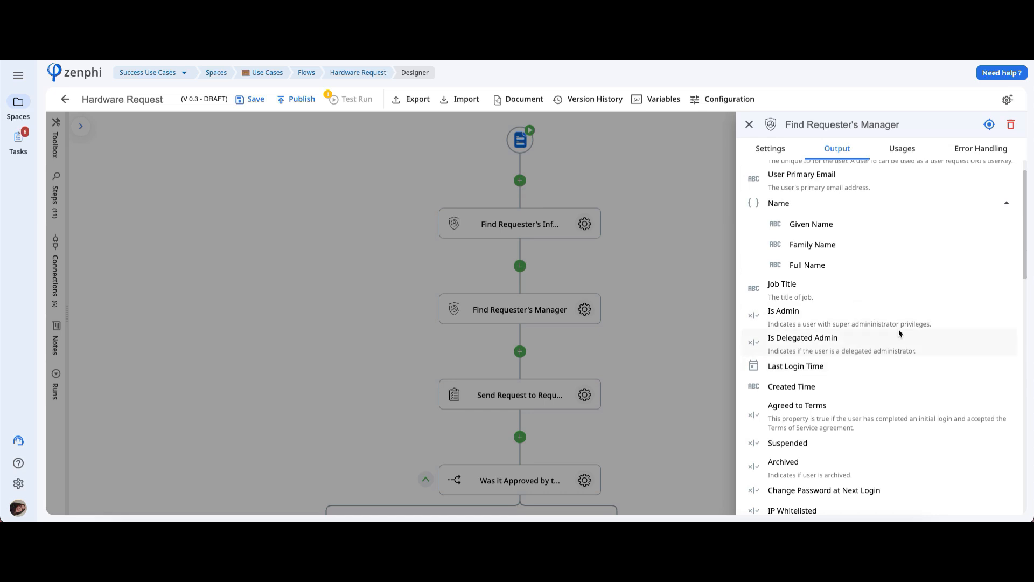
click(990, 124)
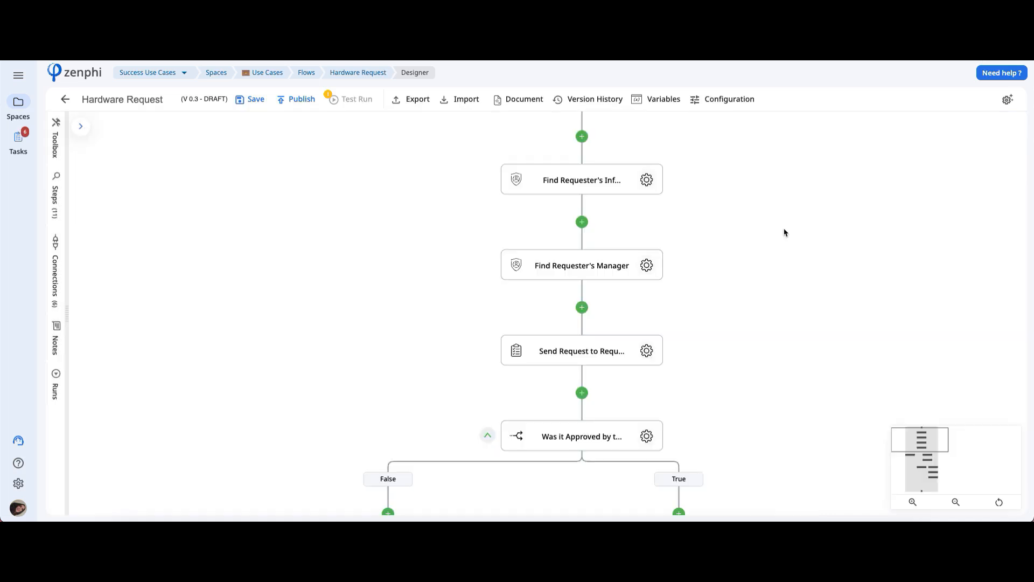
Step: Review the Send Request to Requester's Manager task's outcomes, assignee's email, email subject and email body
click(647, 350)
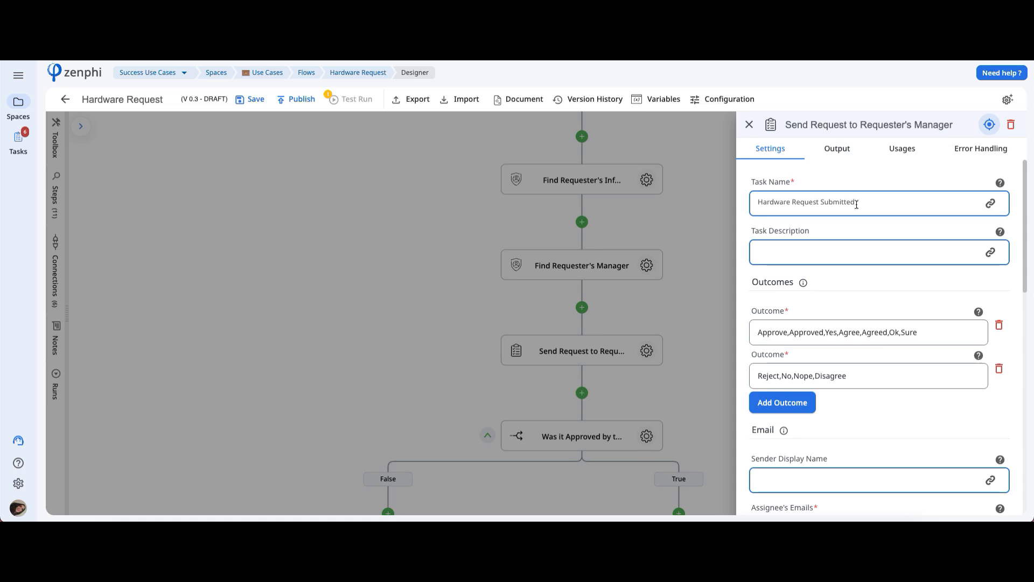
drag(1027, 220, 1027, 234)
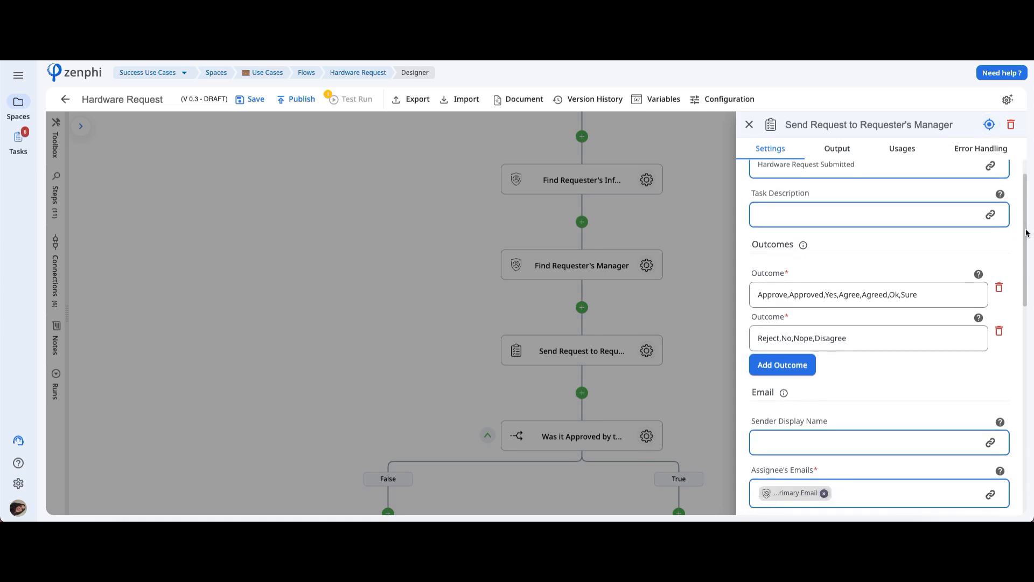
scroll(870, 310, down, 4)
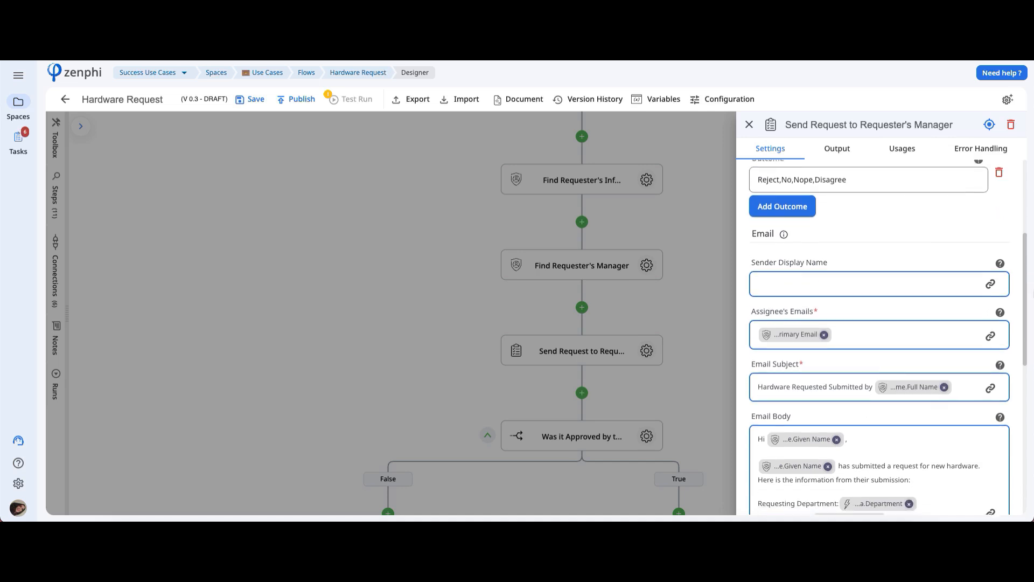
mouse_move(777, 335)
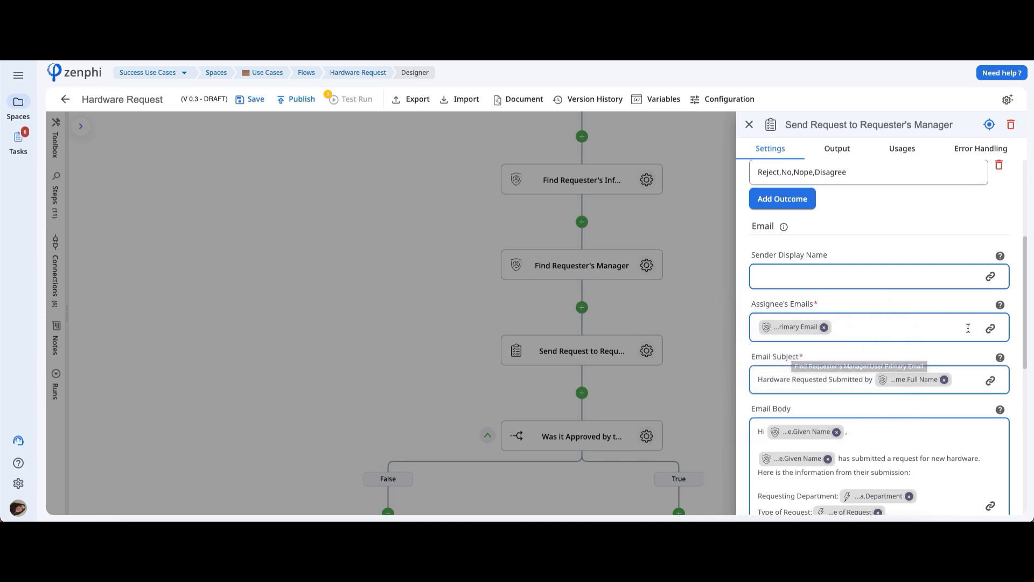
drag(1029, 289, 1028, 332)
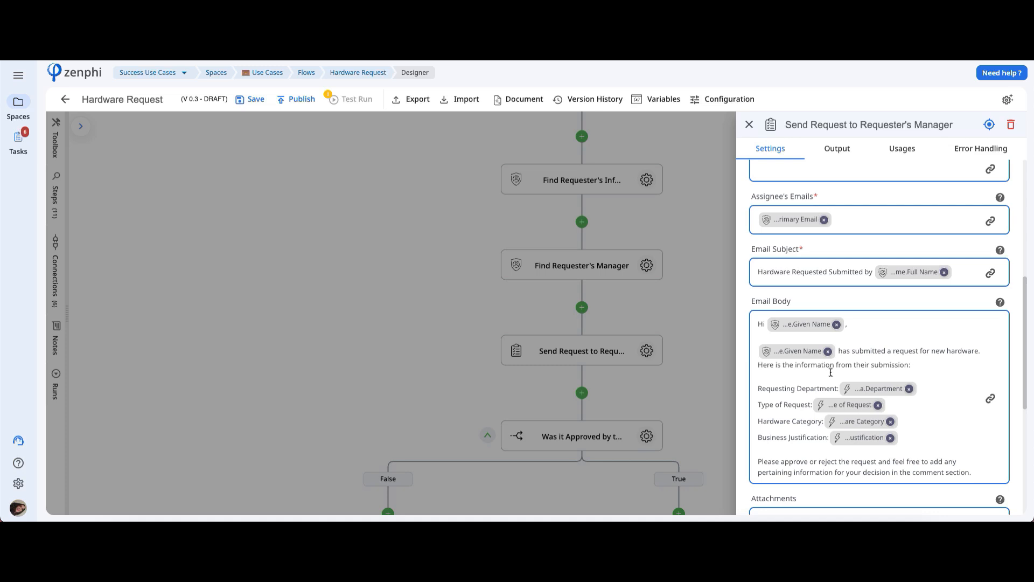
Step: Browse the tokens available for the manager request's email body, expanding the trigger's Form Data and Find Requester's Manager
click(991, 402)
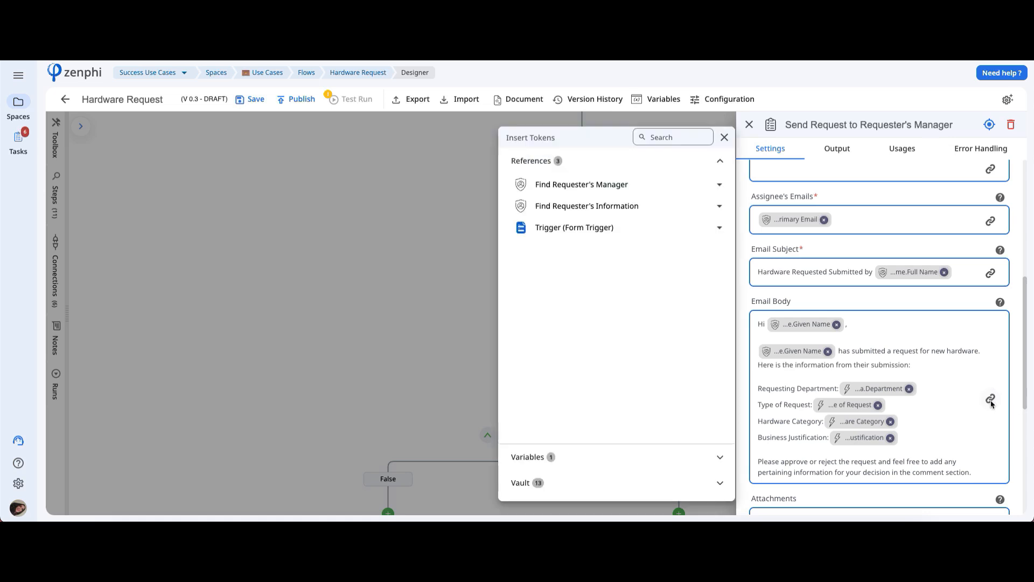
click(621, 233)
click(613, 279)
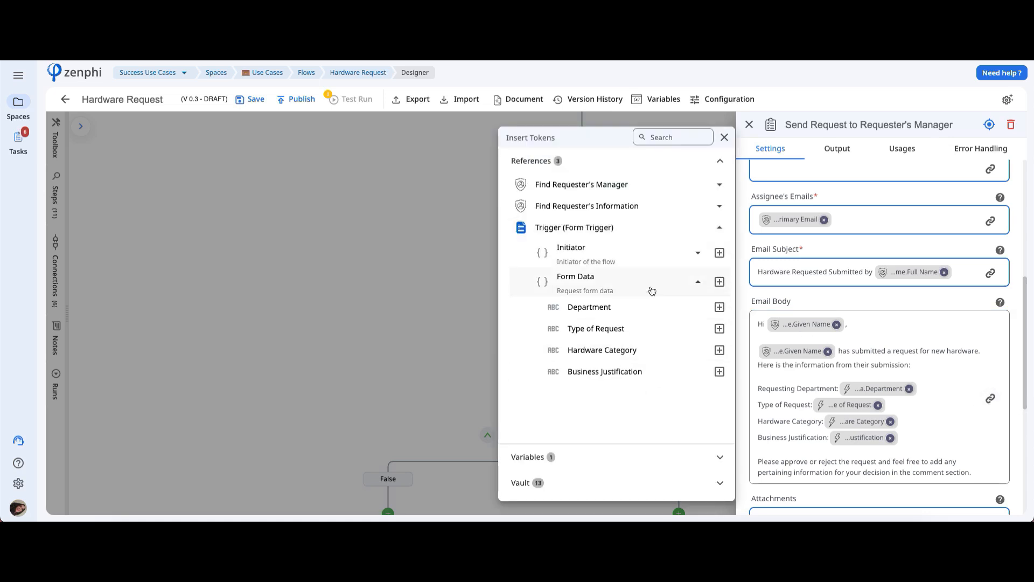
click(620, 189)
click(635, 276)
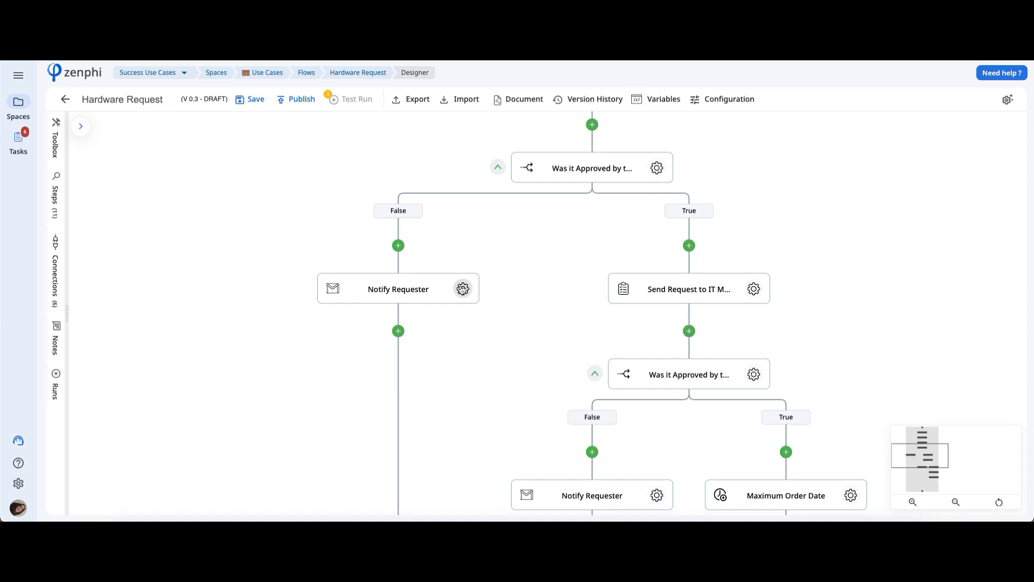
Step: Review the manager-rejection Notify Requester email's recipient, subject and body, and browse the Send Request to Requester's Manager tokens
click(462, 289)
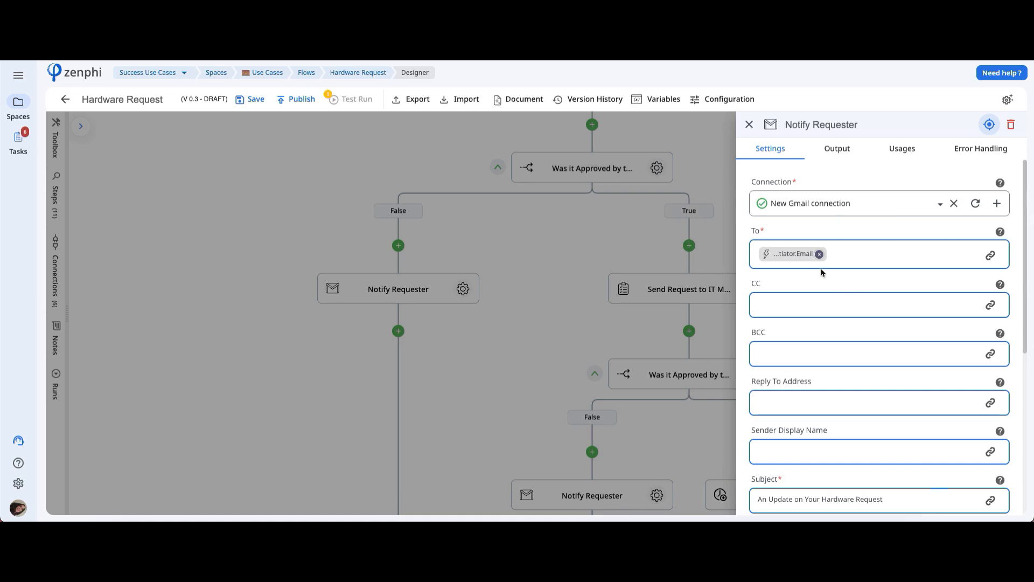
mouse_move(801, 261)
drag(1029, 203, 1028, 230)
scroll(970, 215, down, 4)
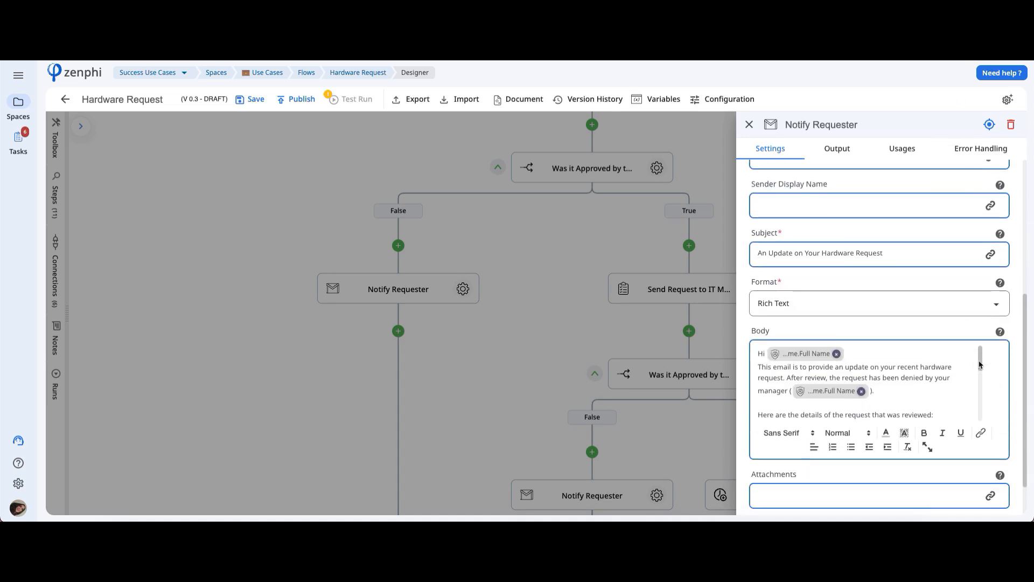
drag(981, 367, 980, 395)
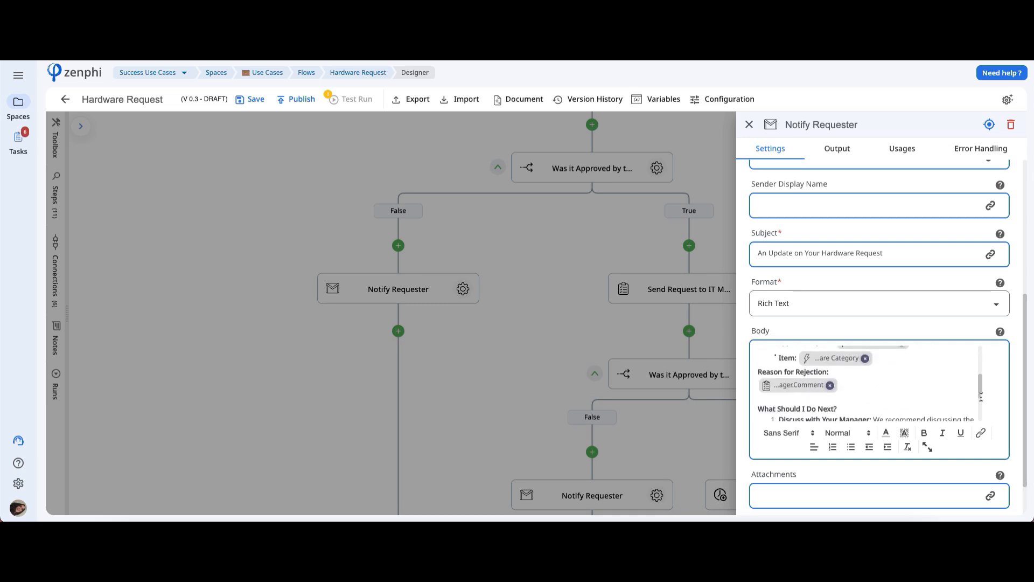
click(980, 434)
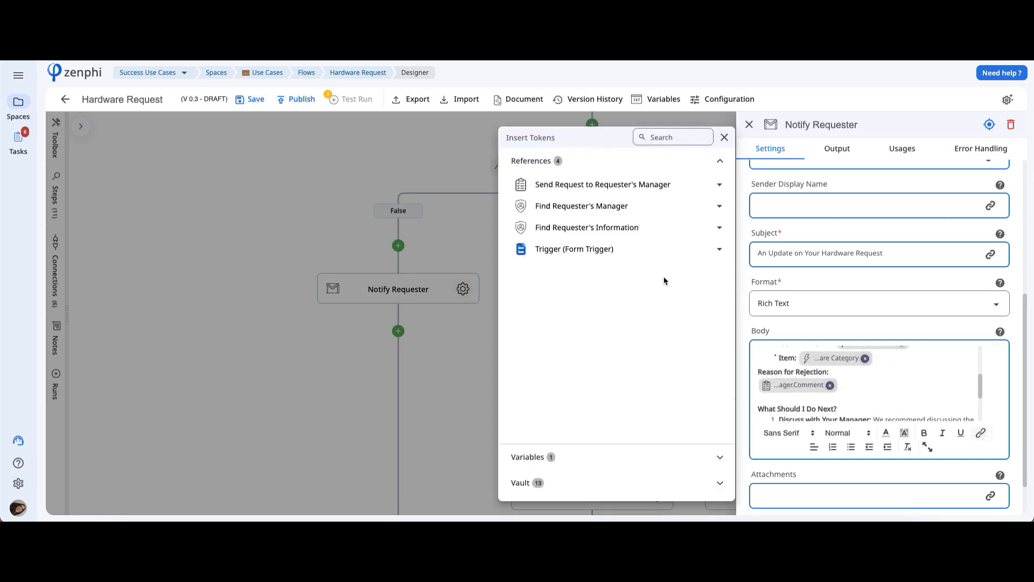
click(603, 184)
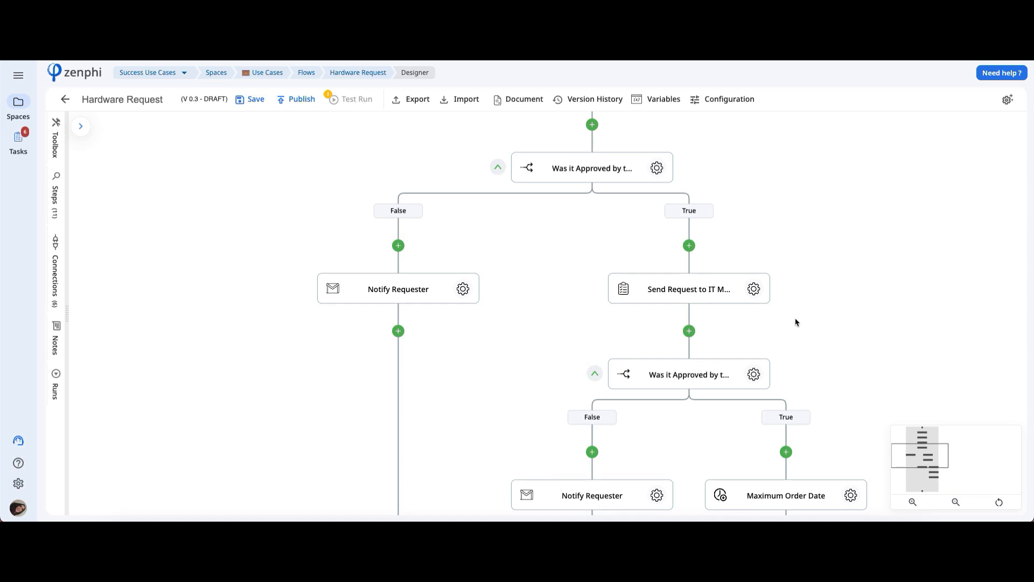
Step: Review the Send Request to IT Manager task's outcomes, assignee and email body, including the line about the manager's approval
click(755, 289)
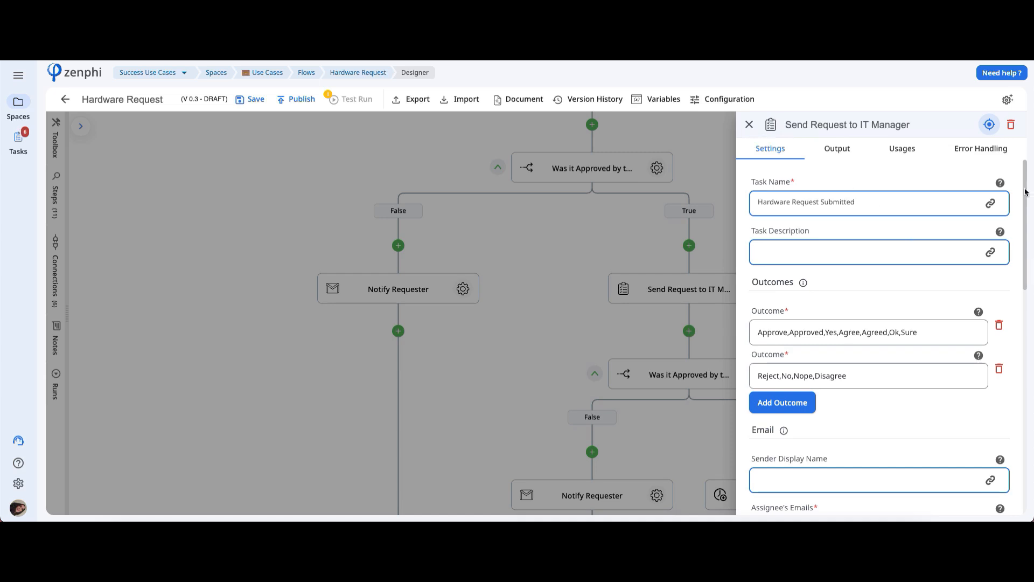
scroll(794, 317, down, 4)
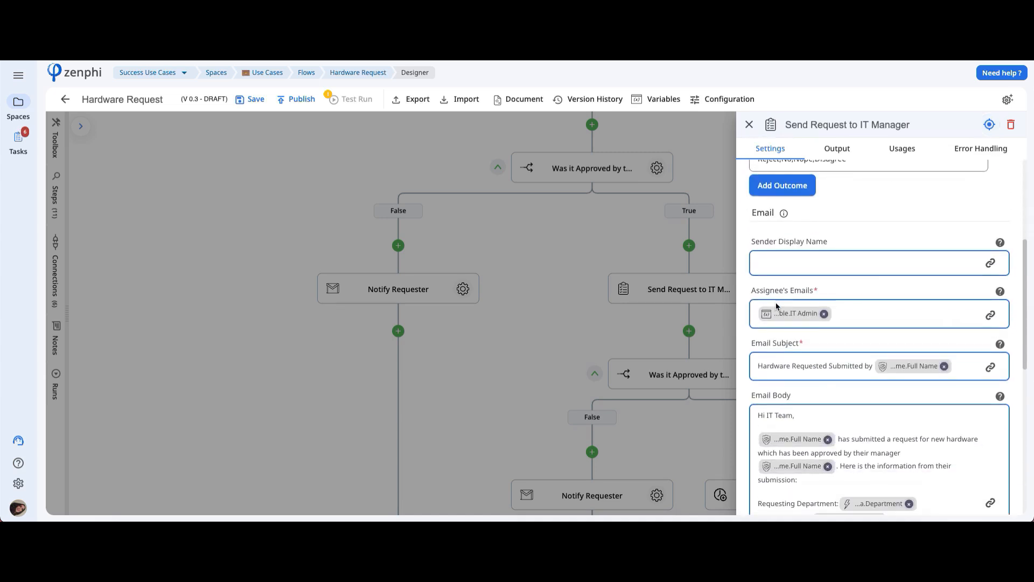
mouse_move(793, 317)
drag(1026, 307, 1024, 353)
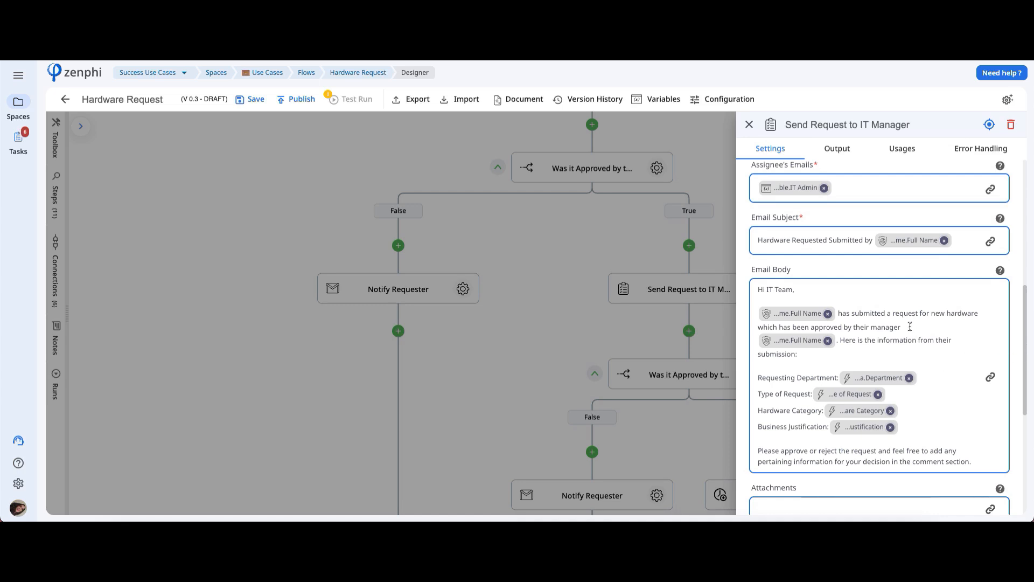
drag(910, 327, 806, 340)
click(571, 348)
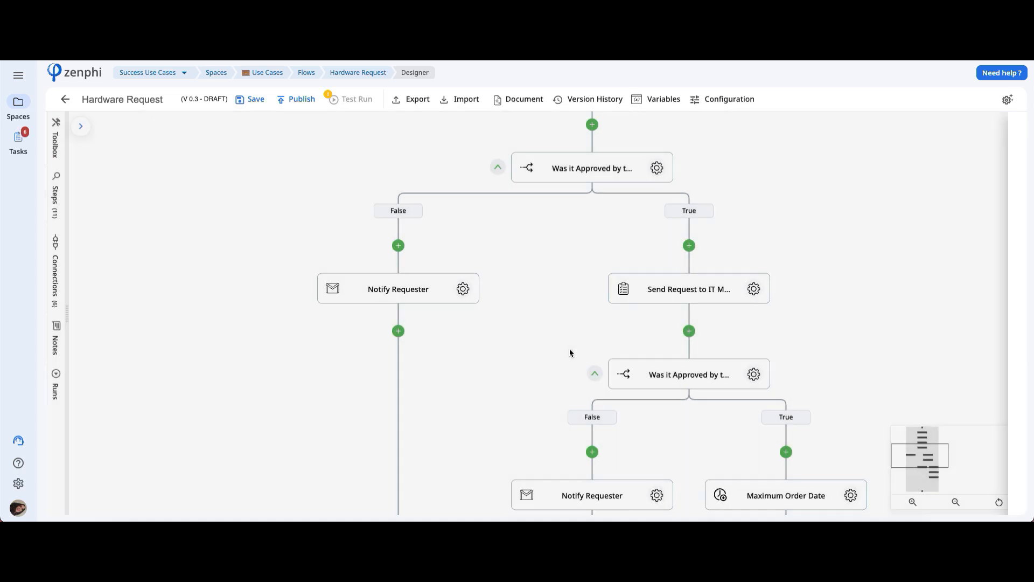
Step: Review the Notify Requester email in the IT approval's False branch, reading its body through to the reason for rejection
drag(825, 392, 739, 297)
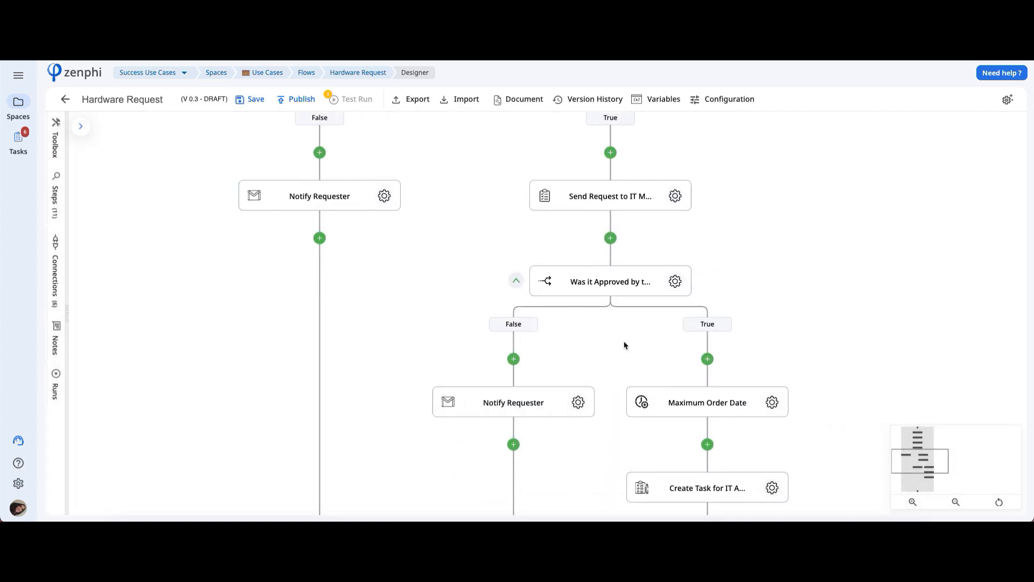
click(578, 402)
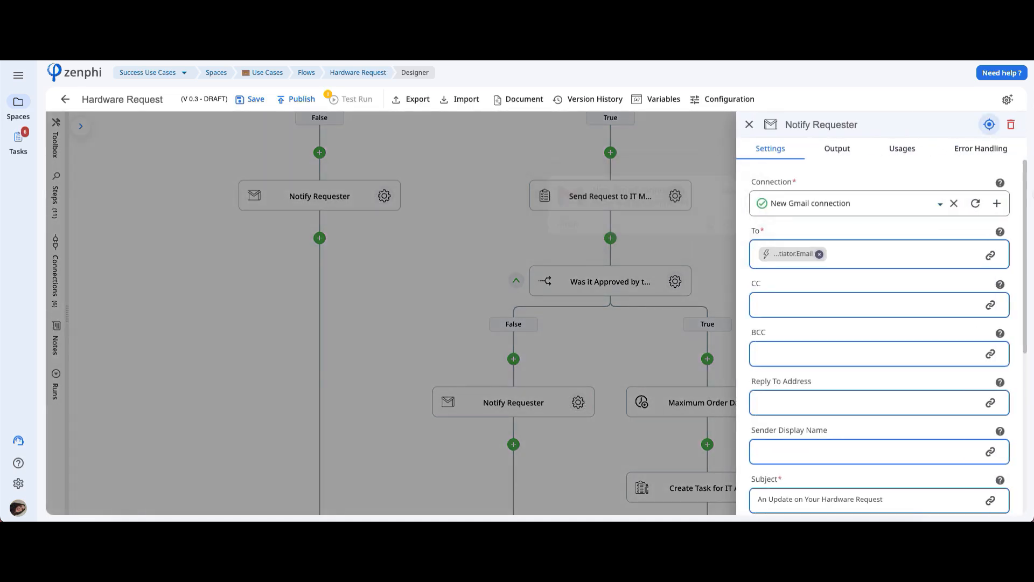
drag(1027, 186, 1020, 332)
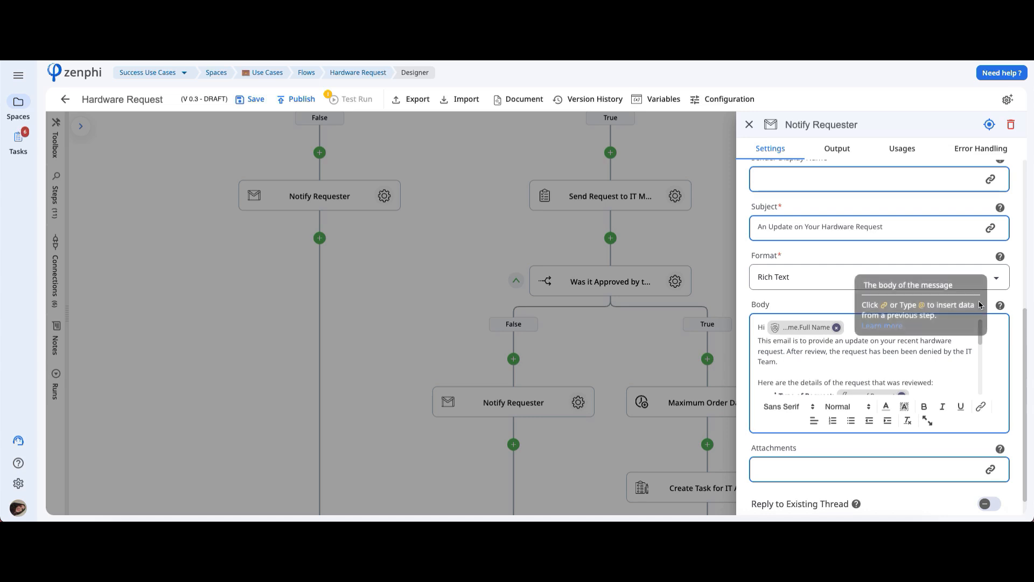
scroll(982, 354, down, 2)
scroll(982, 354, down, 1)
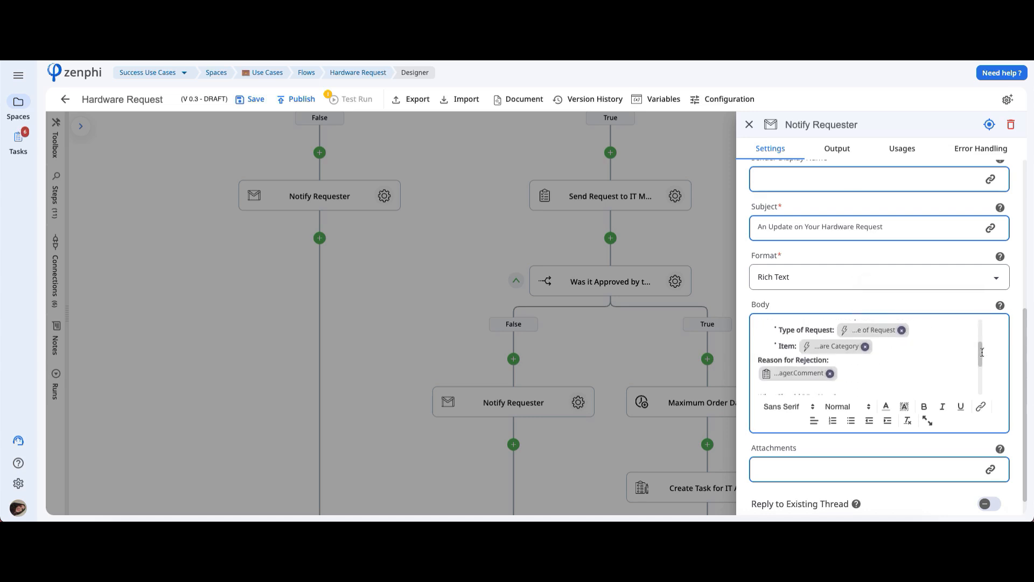
key(Escape)
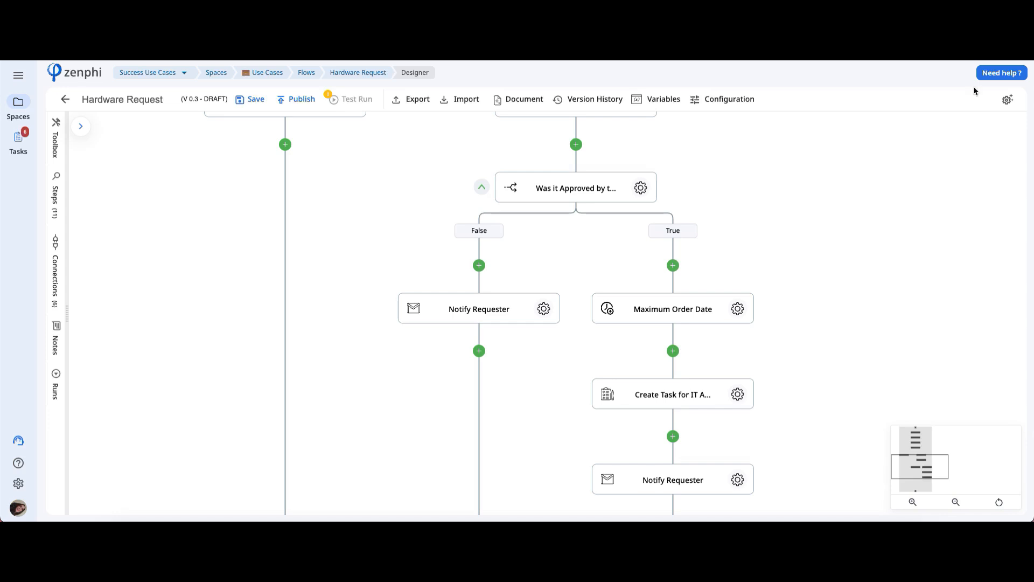
Step: Check the Maximum Order Date settings and the title, due date and notes of Create Task for IT Admin to Order Hardware
click(737, 309)
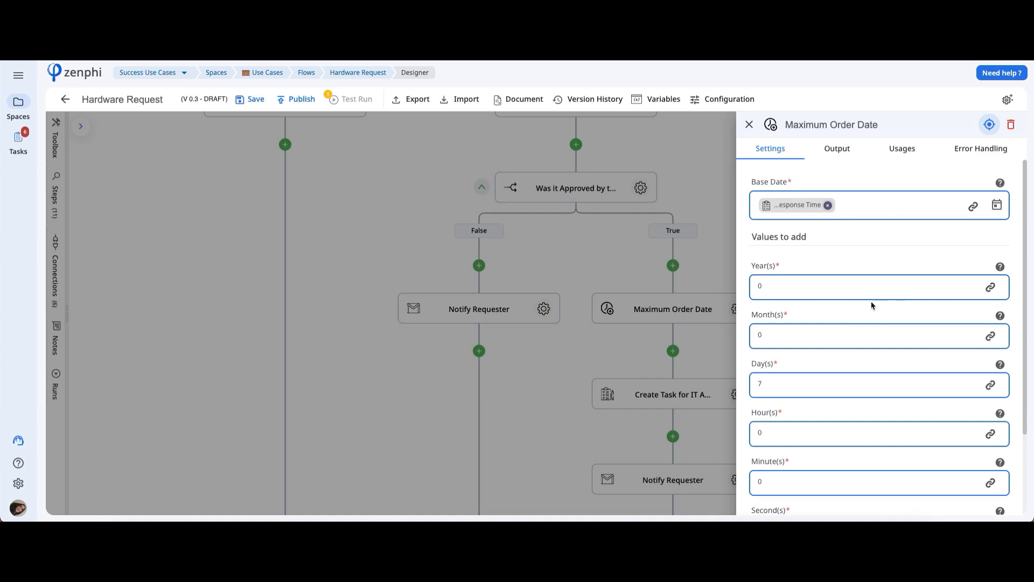
click(665, 397)
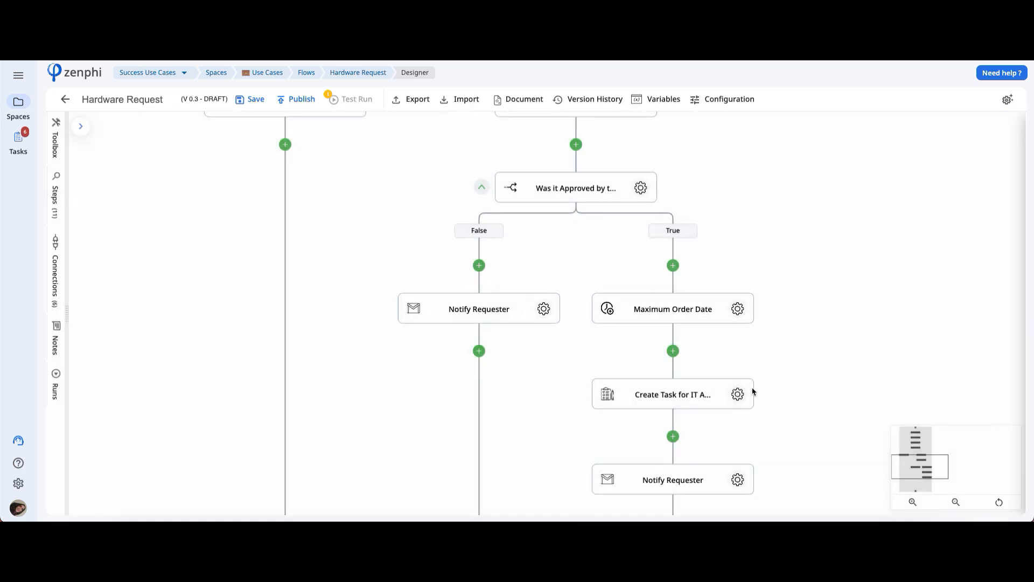
click(738, 395)
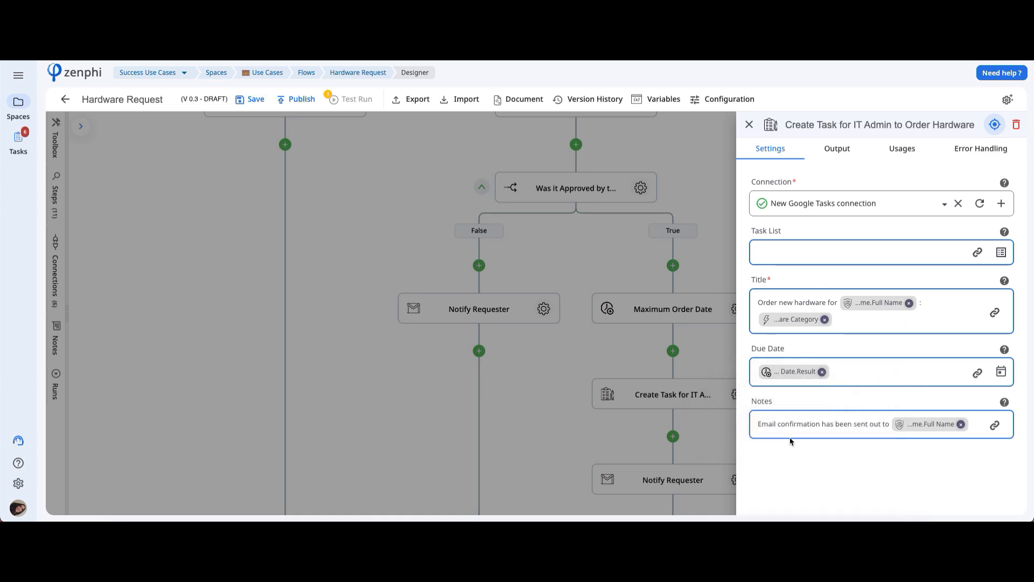
Step: Review the Notify Requester email in the IT approval's True branch, checking its recipient, CC, subject and body through to the sign-off
click(682, 468)
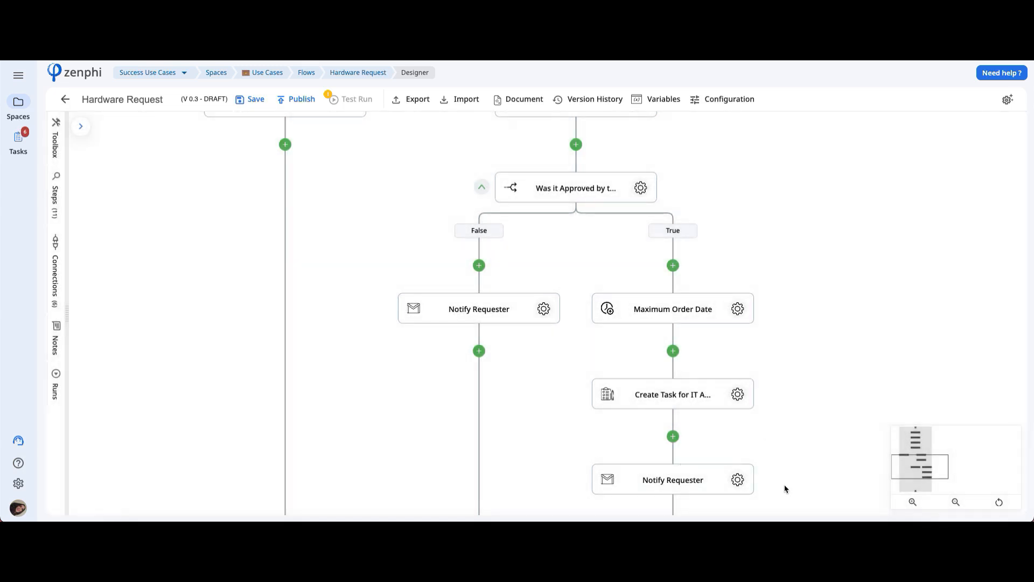
click(738, 480)
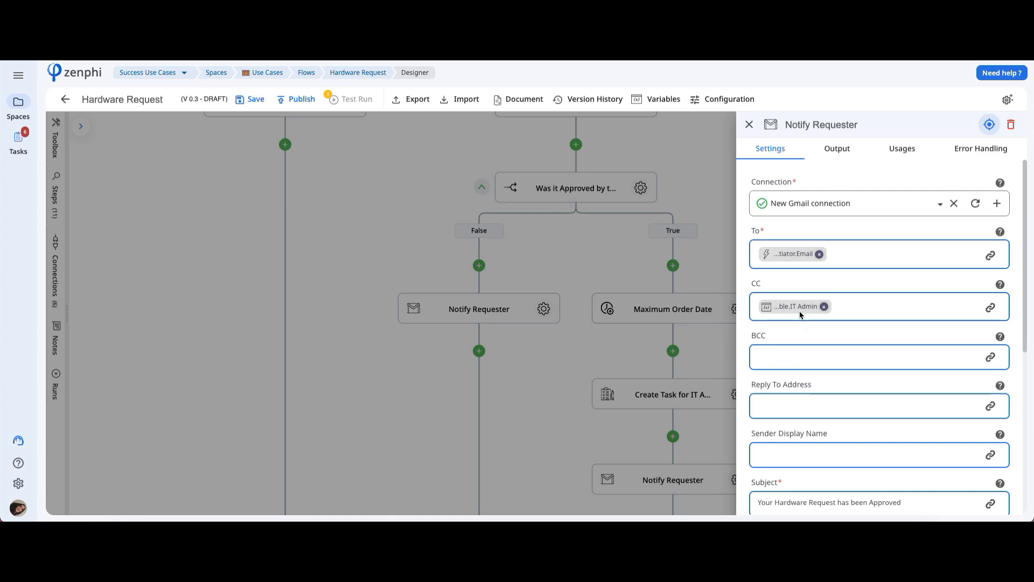
drag(1030, 269, 1029, 334)
scroll(989, 398, down, 3)
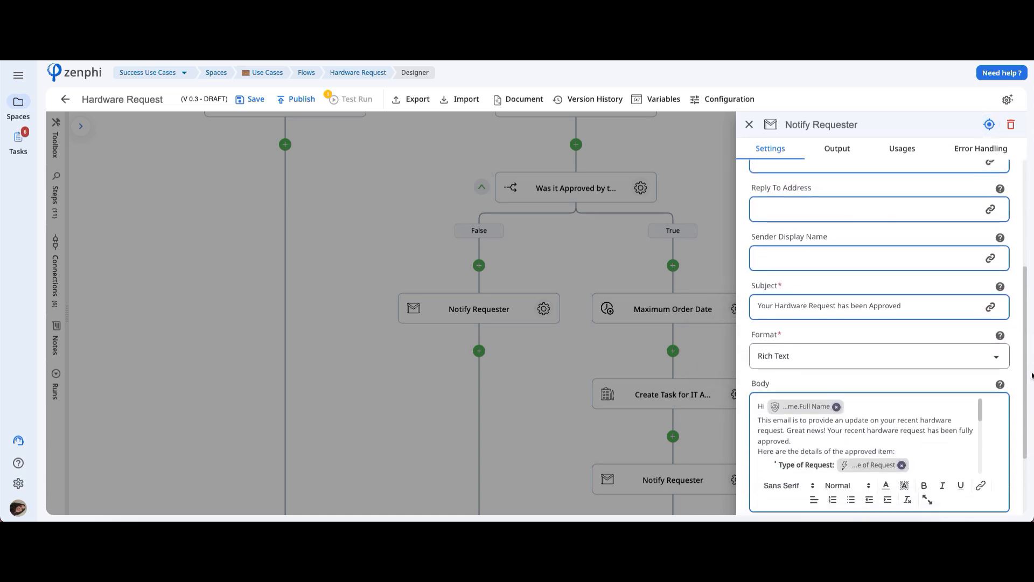
drag(983, 365, 979, 418)
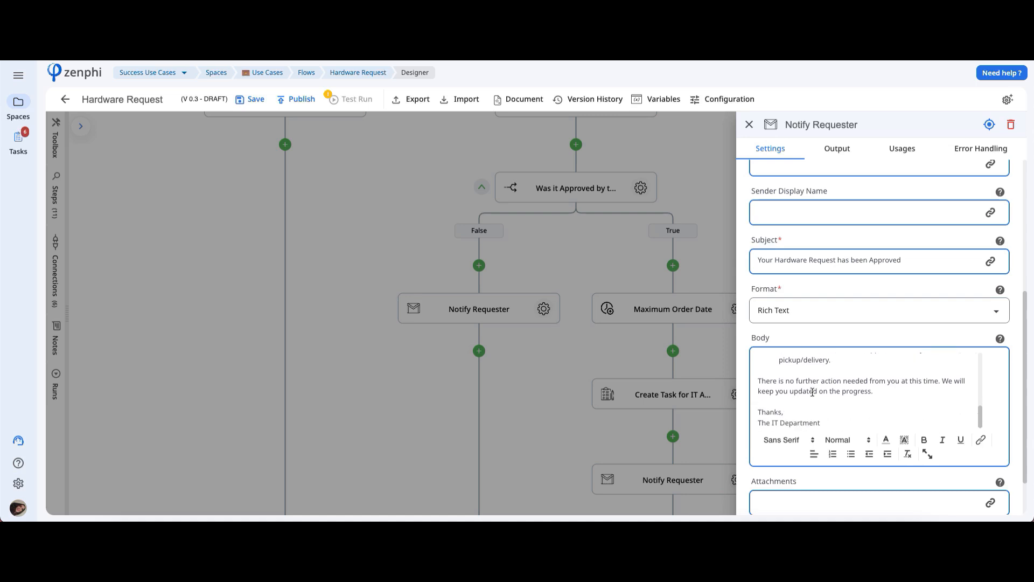
click(568, 411)
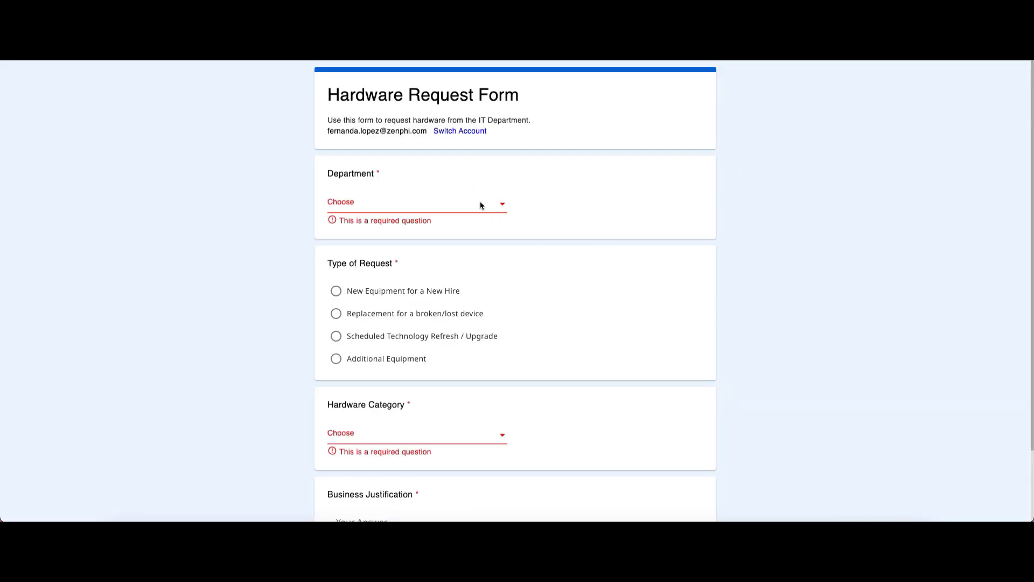
Step: Set the department to Finance in the Hardware Request Form
click(445, 210)
click(396, 252)
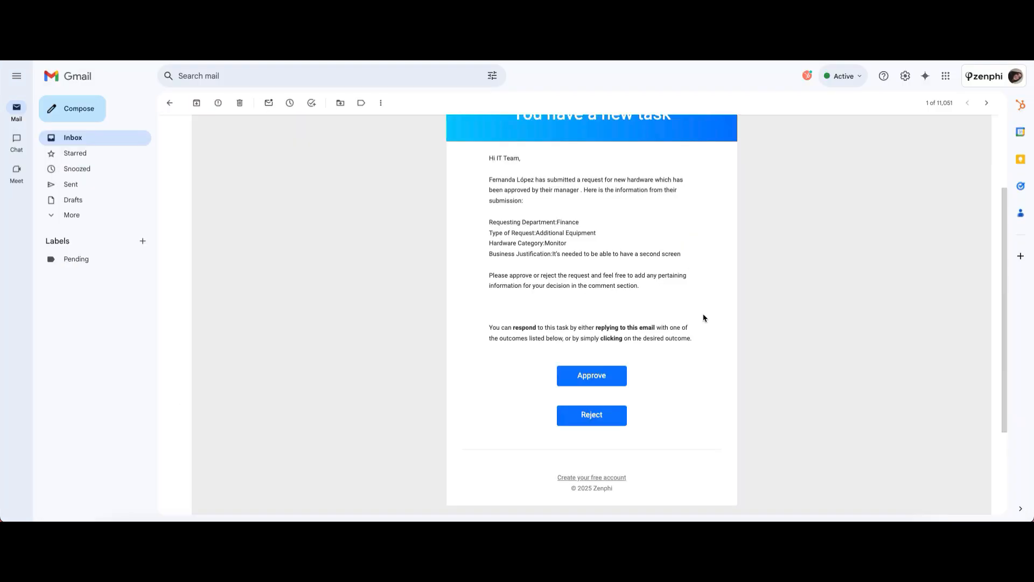
Step: Reject the monitor request from the IT Team's task email in Gmail and submit the response without a comment
click(593, 420)
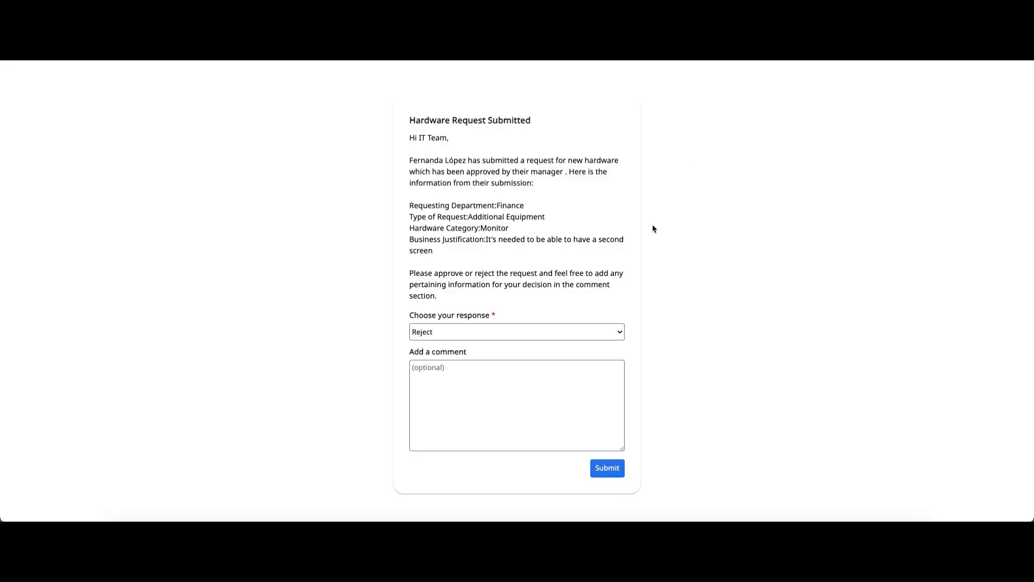
click(607, 469)
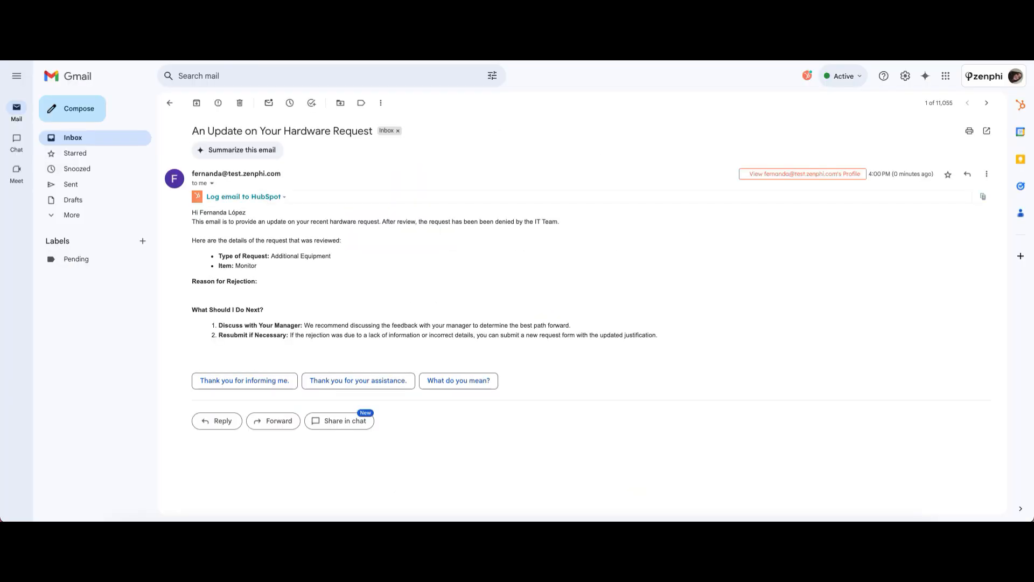